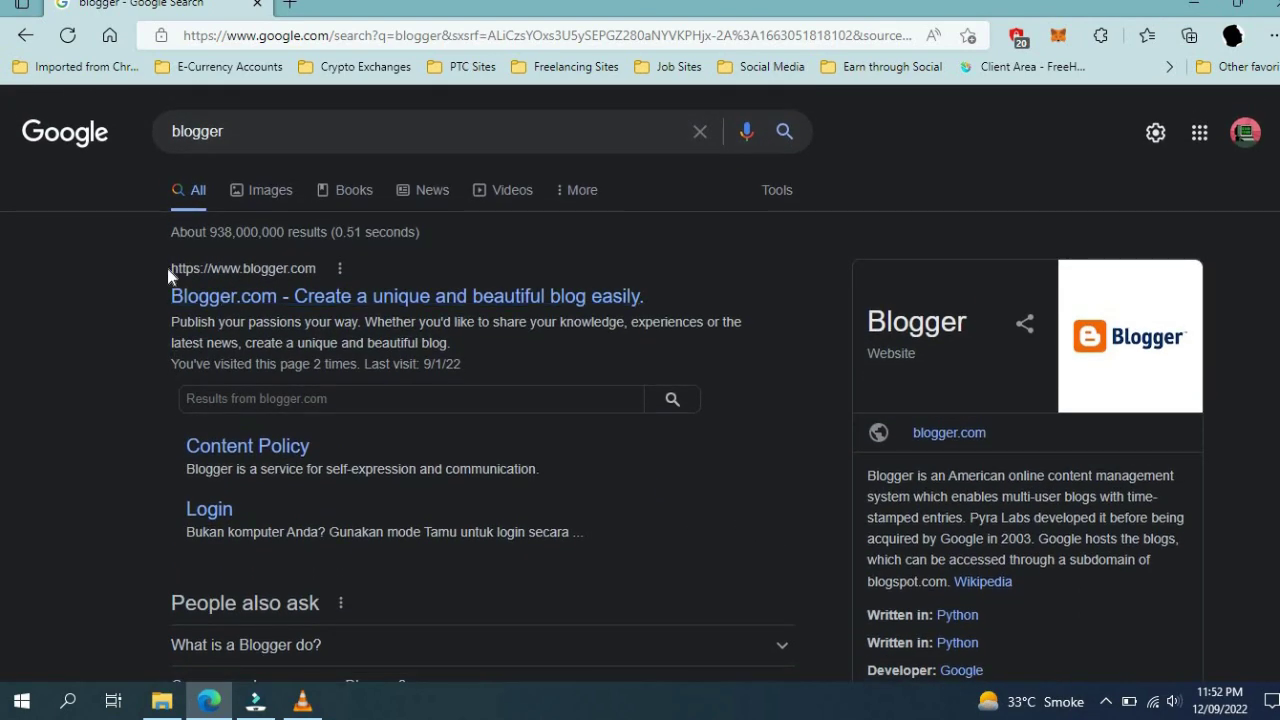
Open the Blogger.com result from the Google search results
left_click_drag(172, 268, 324, 275)
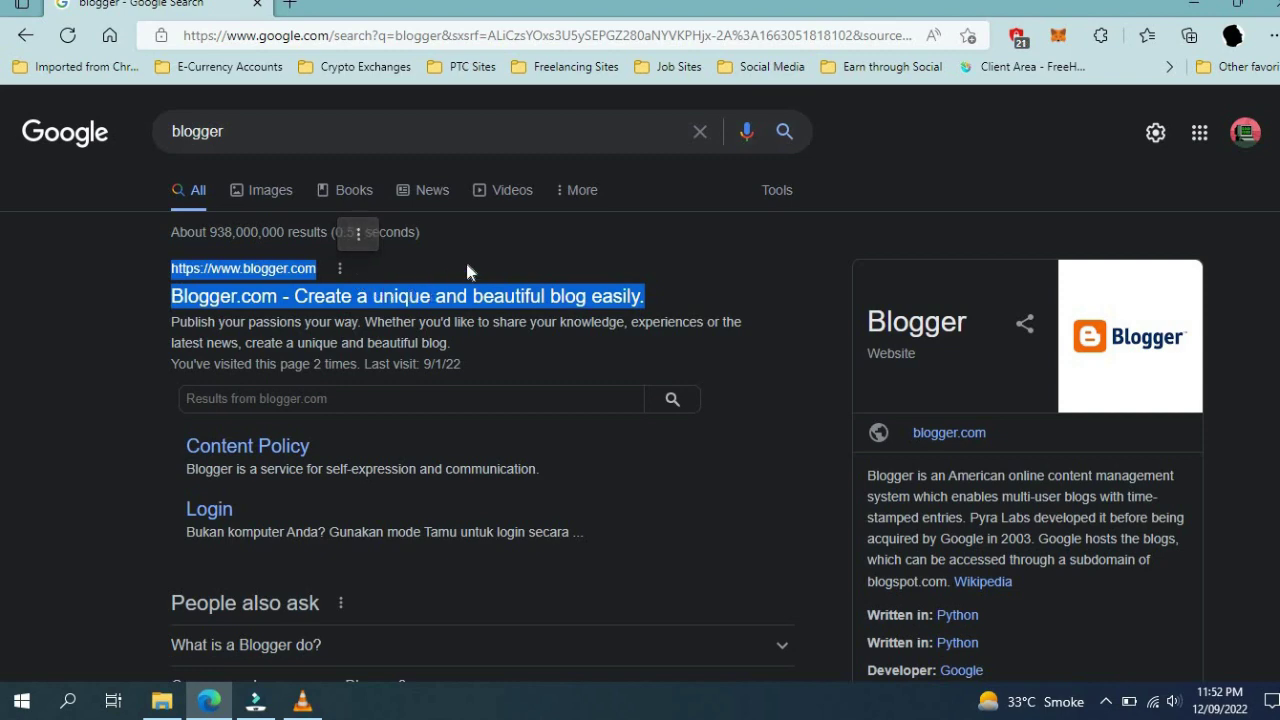
left_click(465, 258)
left_click(296, 294)
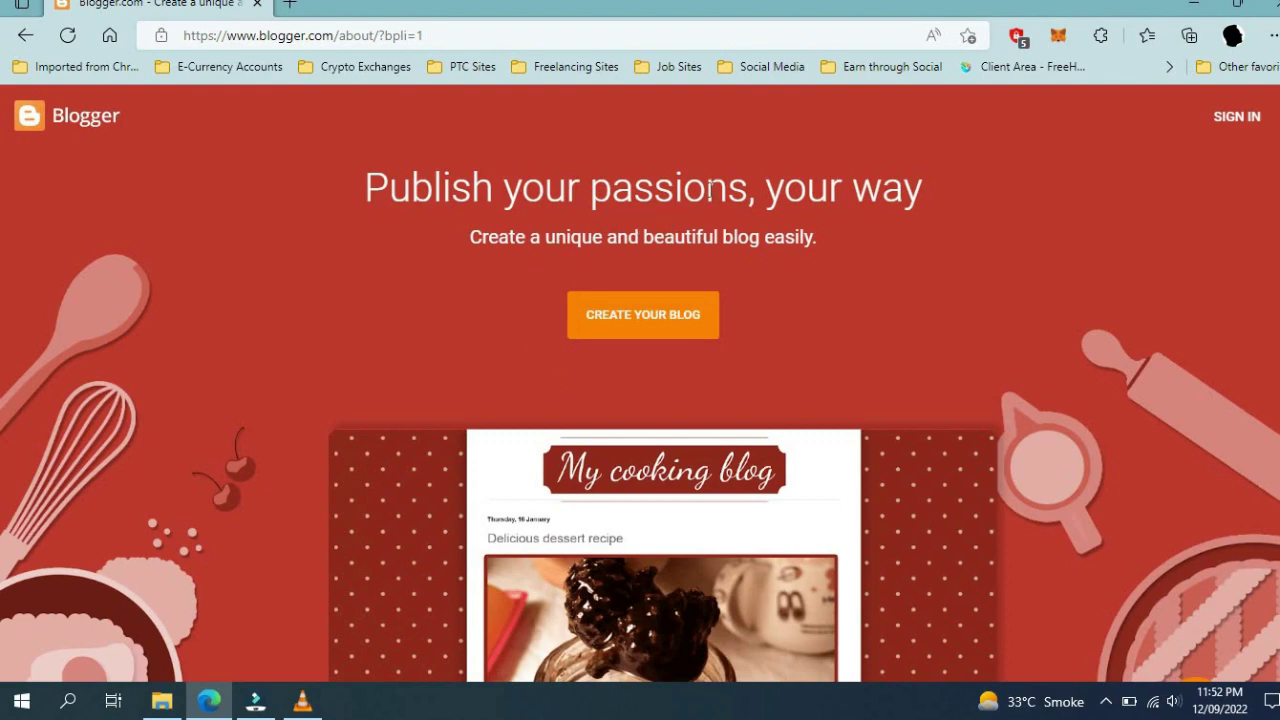
Start creating a new blog from the Blogger landing page
double_click(320, 35)
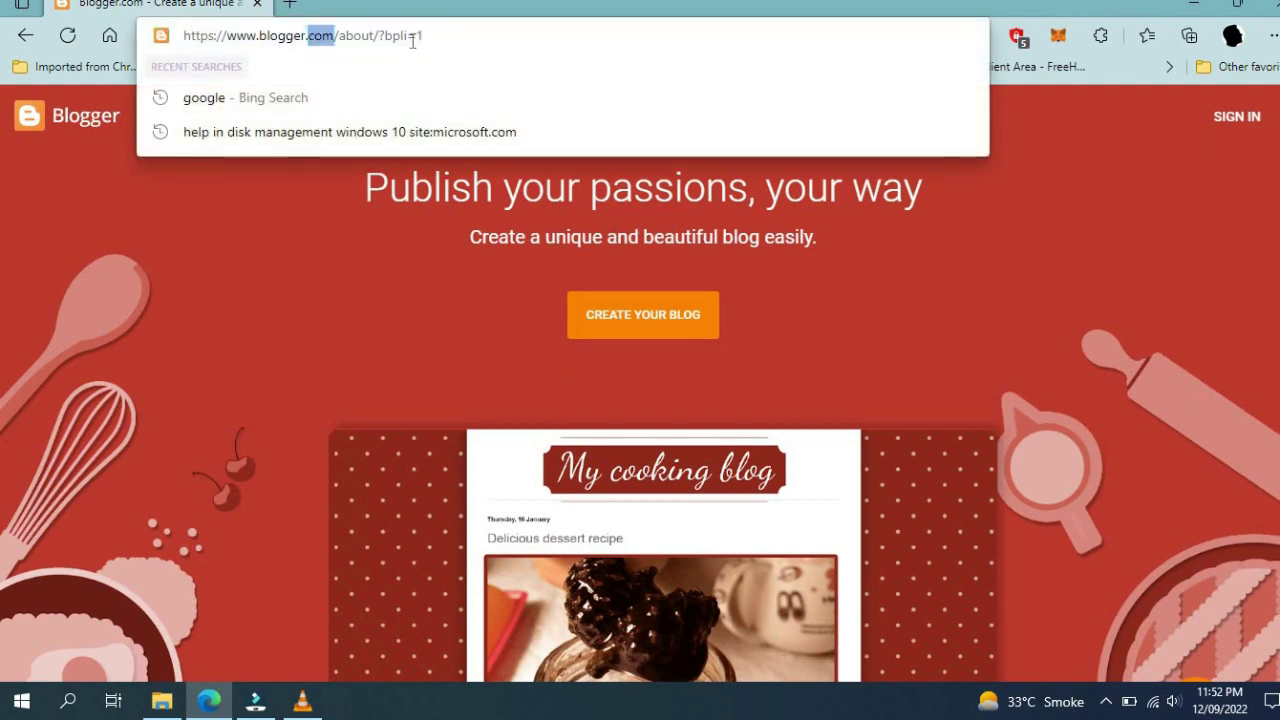
left_click(304, 242)
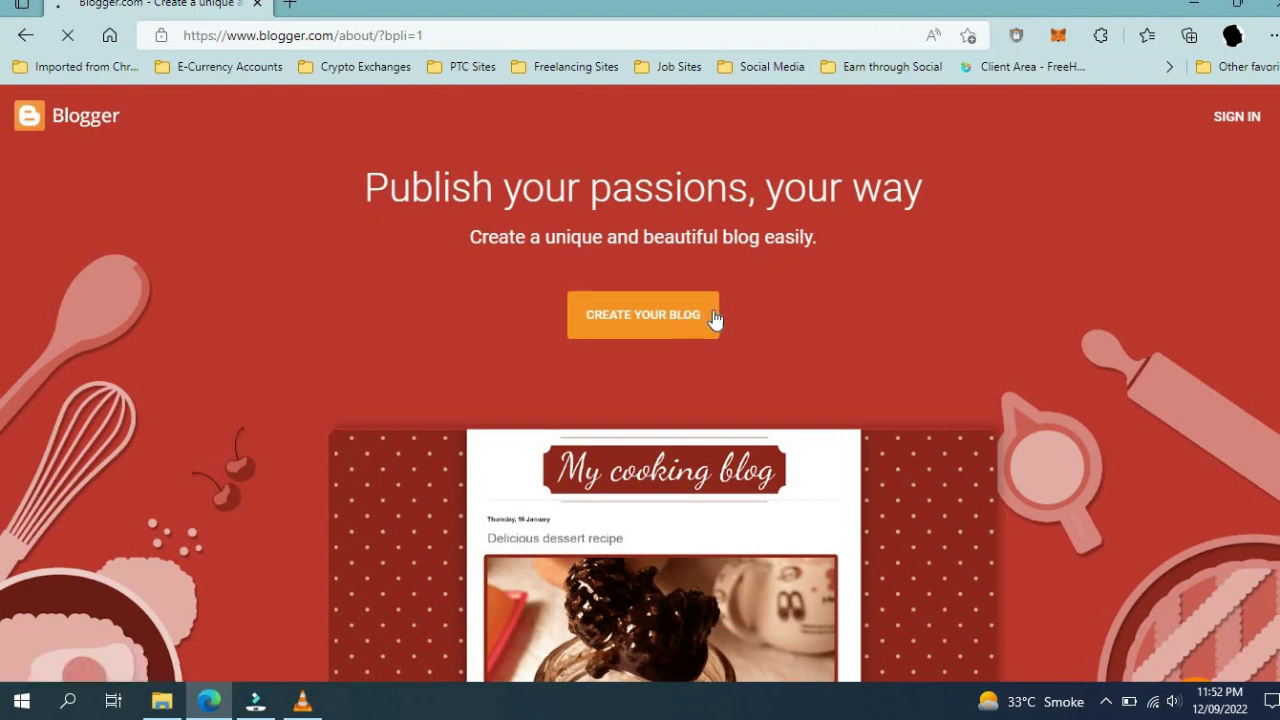
left_click(712, 320)
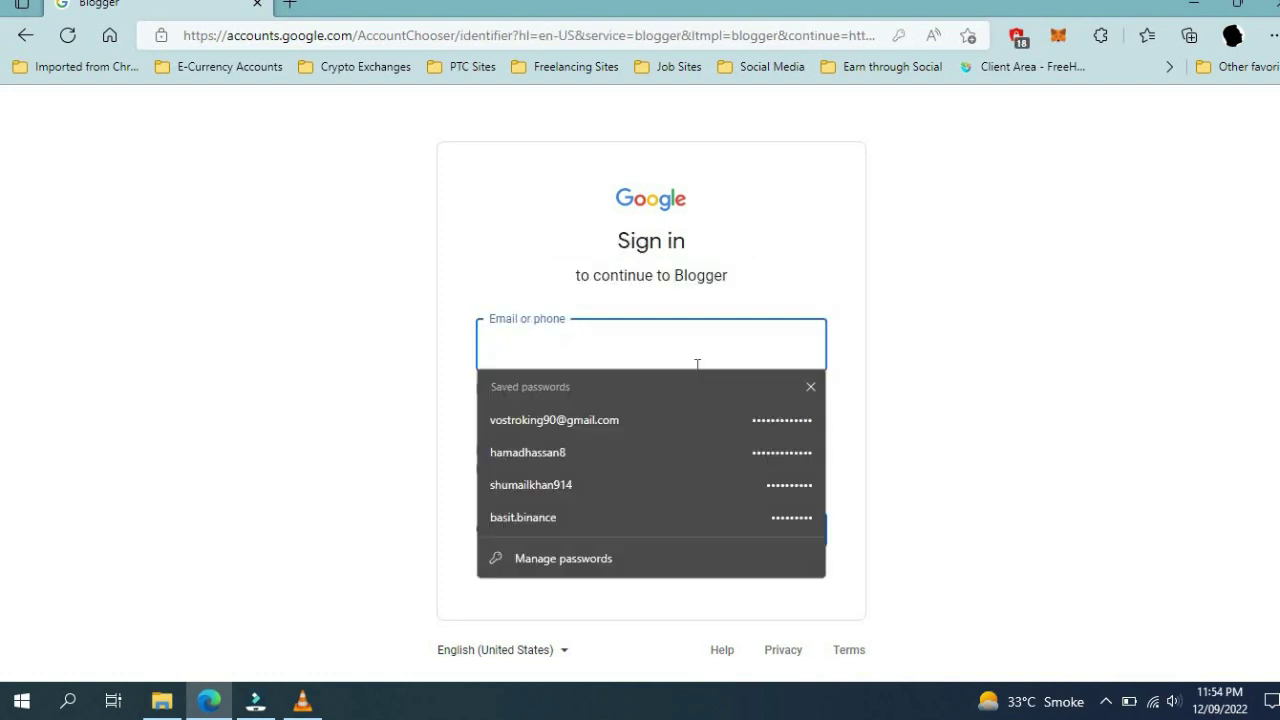
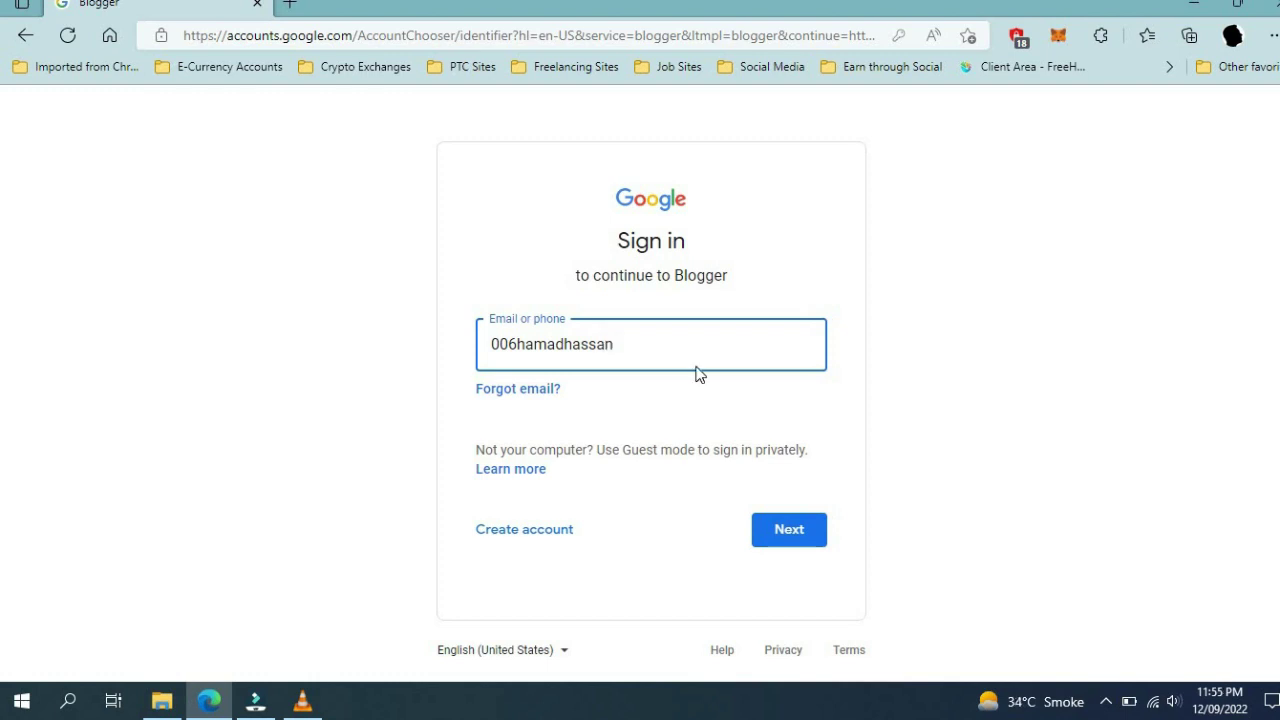
Sign in with the Google account email and password, then skip the optional account details
key("Return")
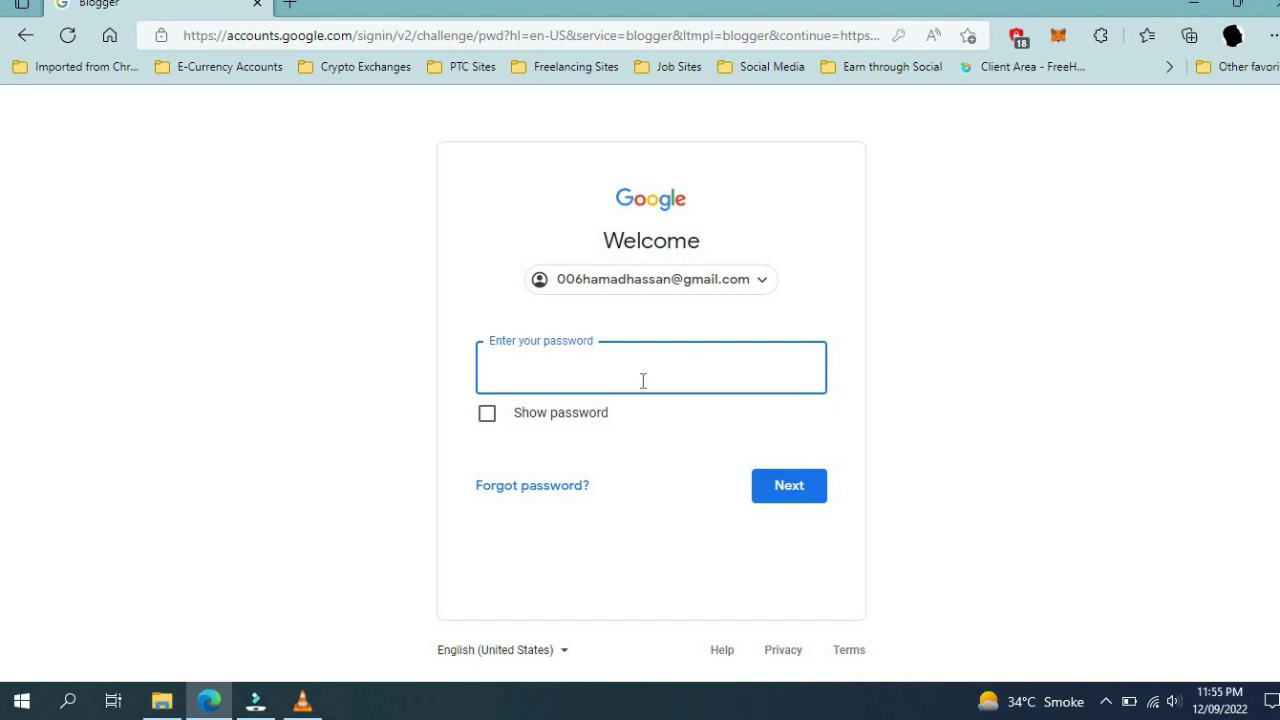
type("•••••••••••••")
key("Return")
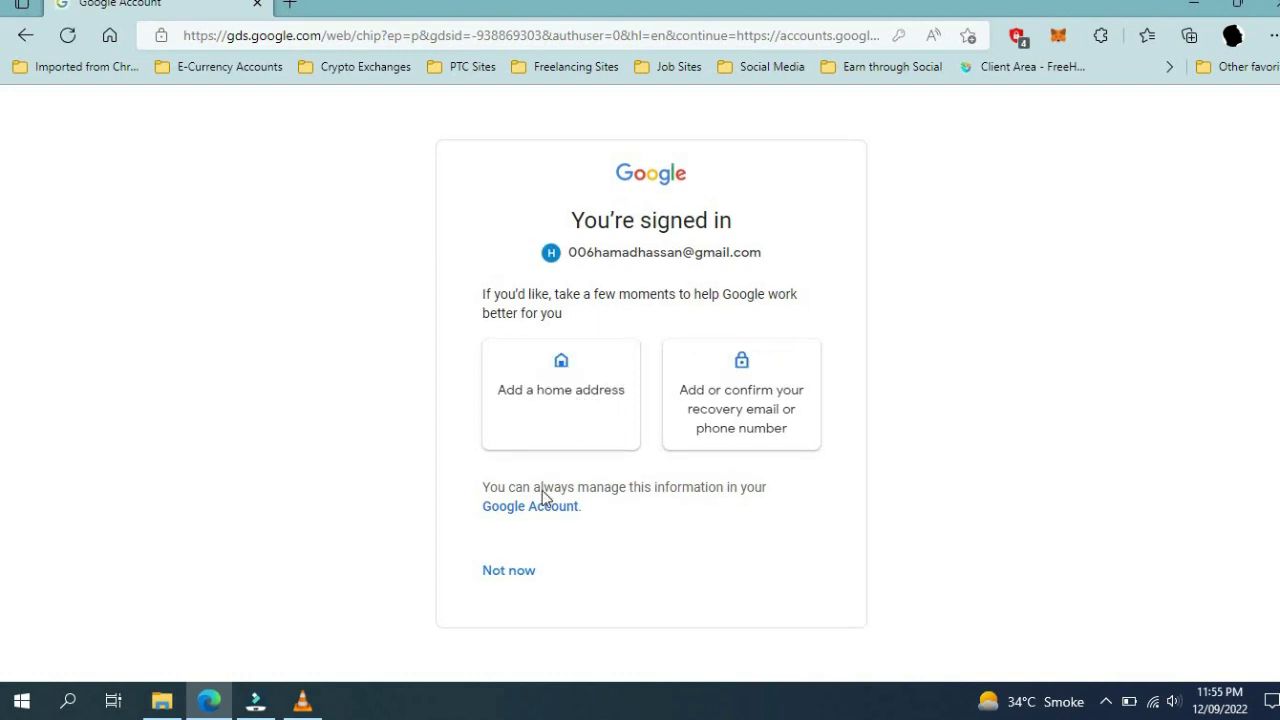
left_click(517, 577)
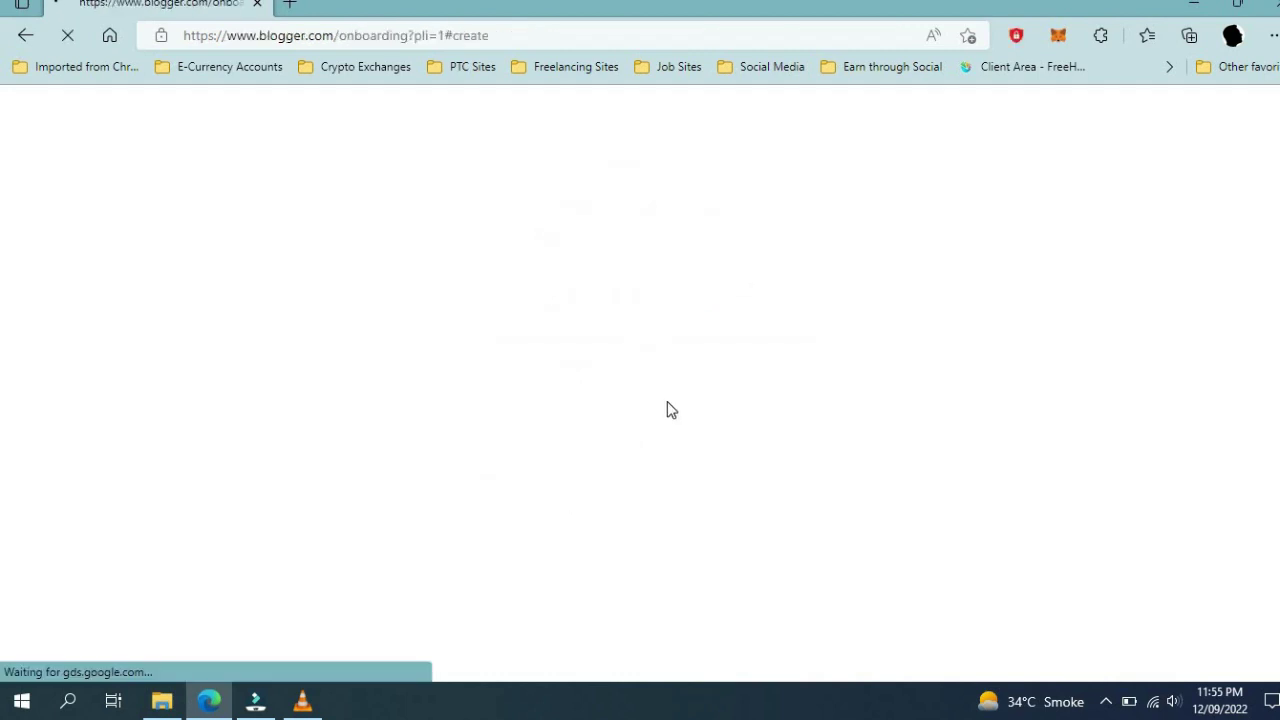
Enter 'Tech and online earning tips' as the blog title and continue
left_click_drag(679, 245, 437, 249)
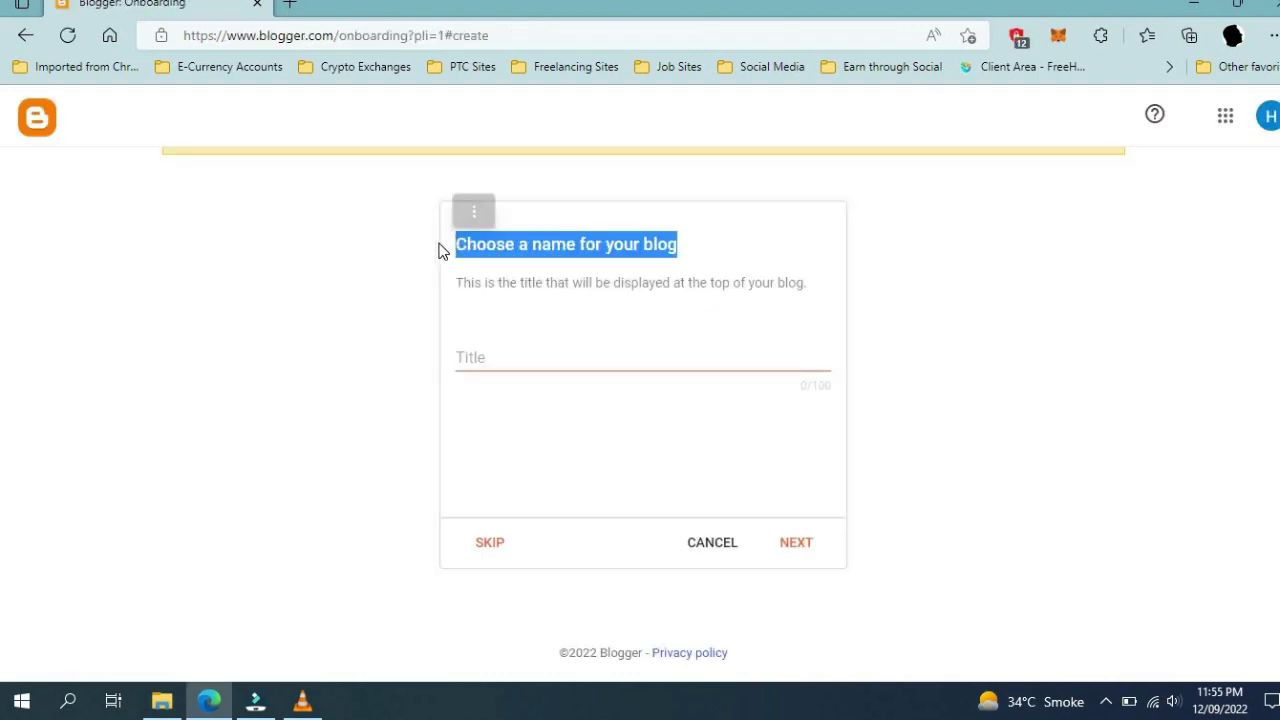
left_click(580, 361)
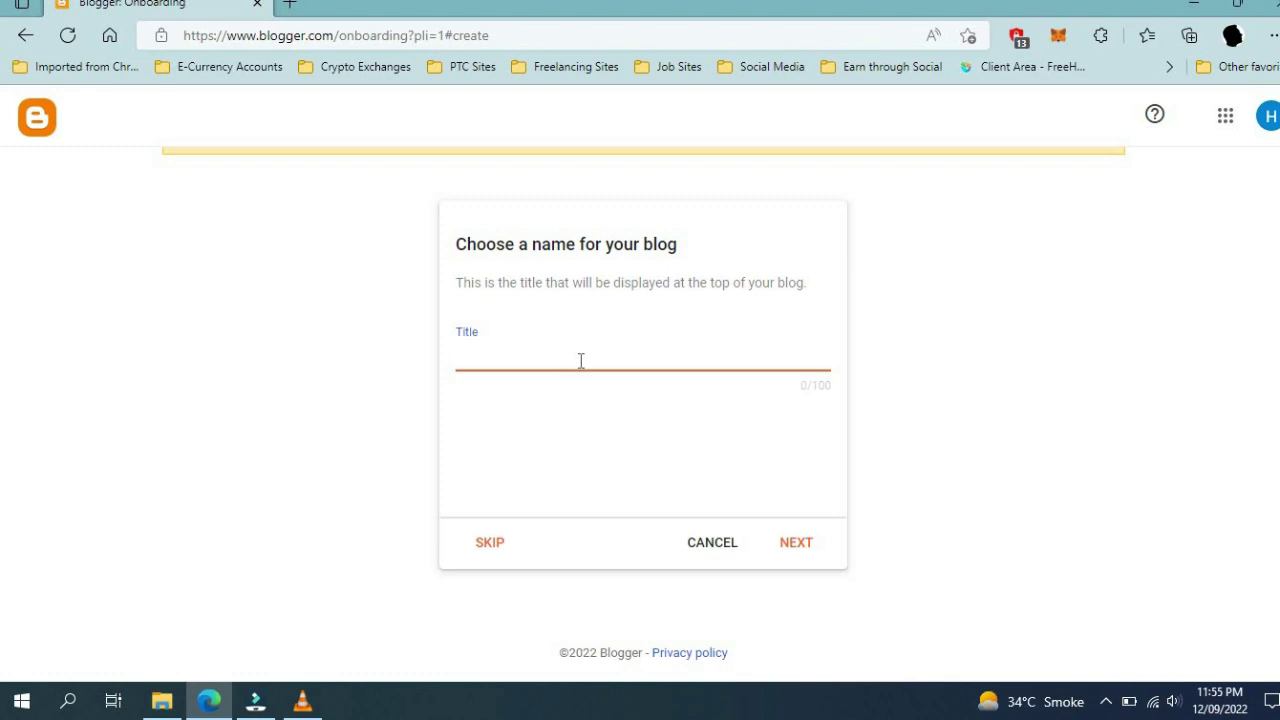
type("Tech and onlin")
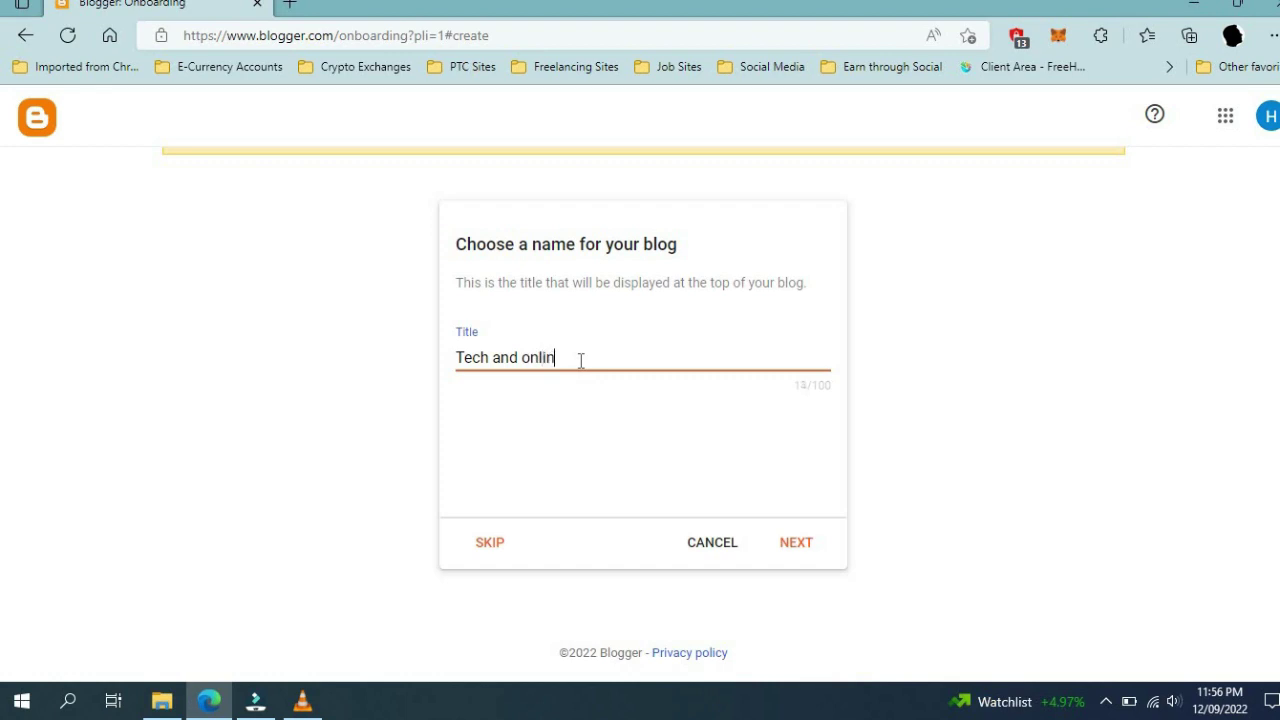
type("e earning tips")
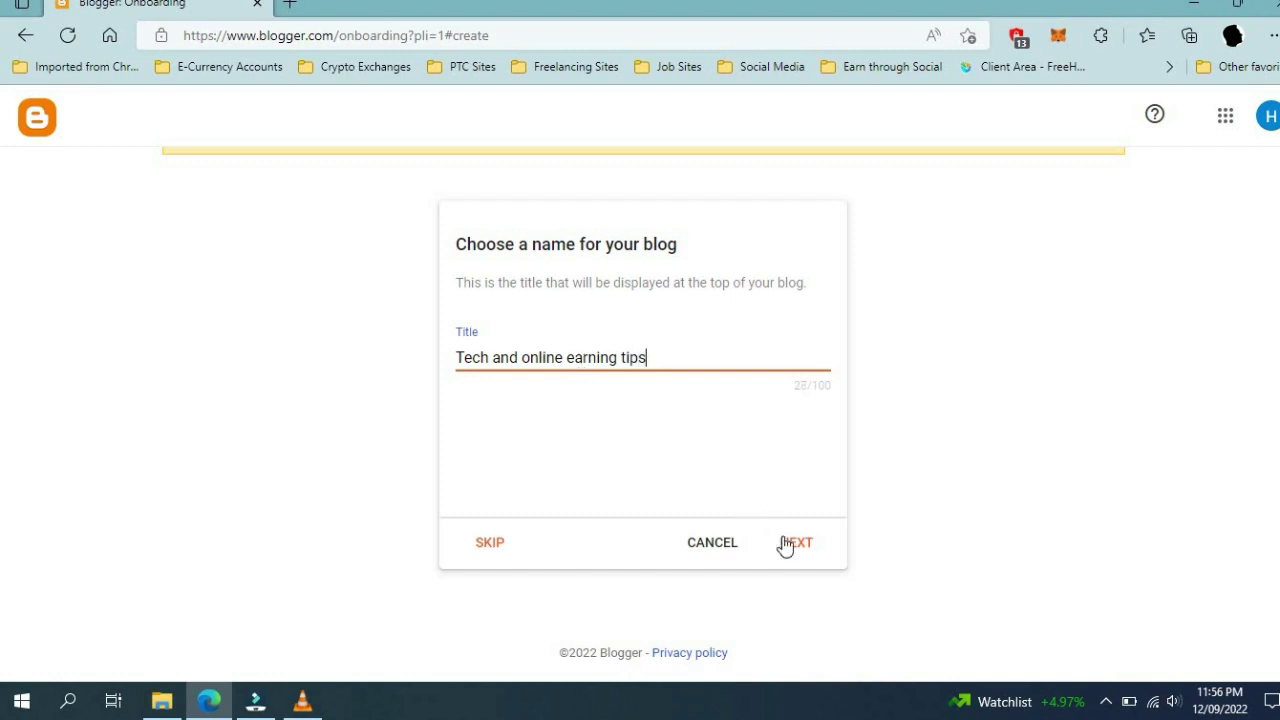
left_click(793, 549)
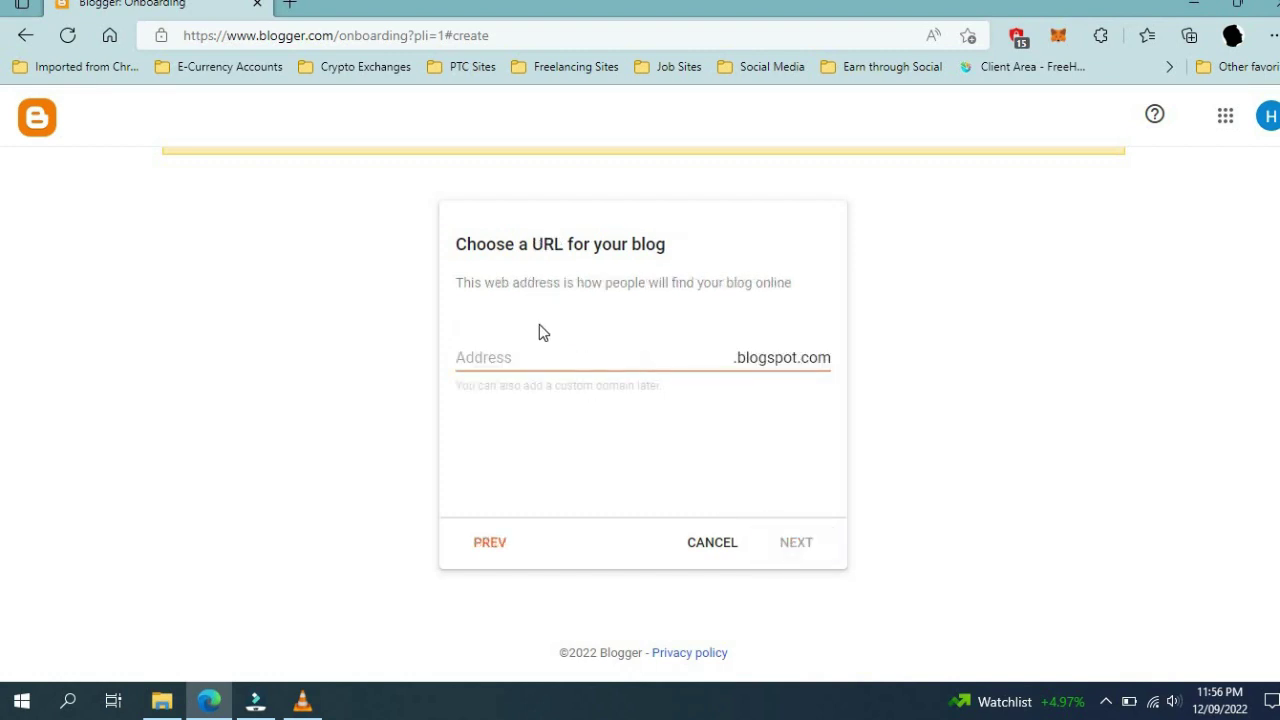
Enter 'techandonlineearningtips' as the blog address and continue once it shows available
left_click(540, 361)
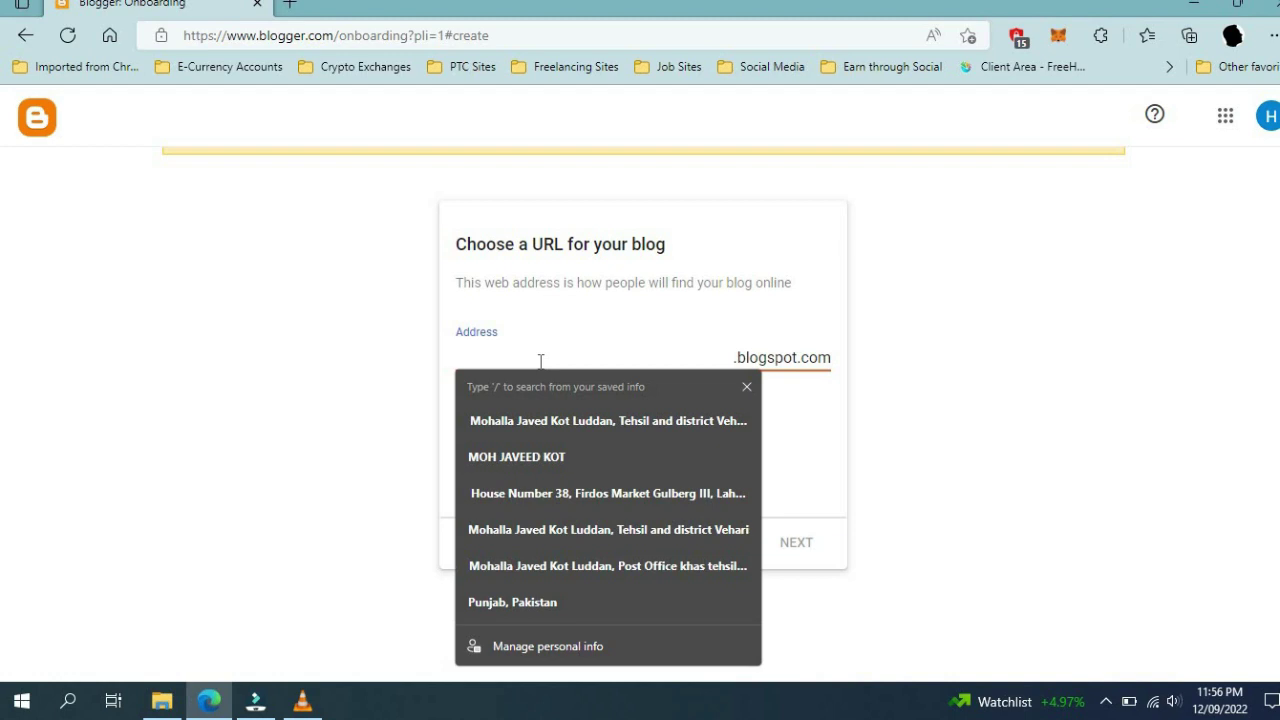
left_click(515, 340)
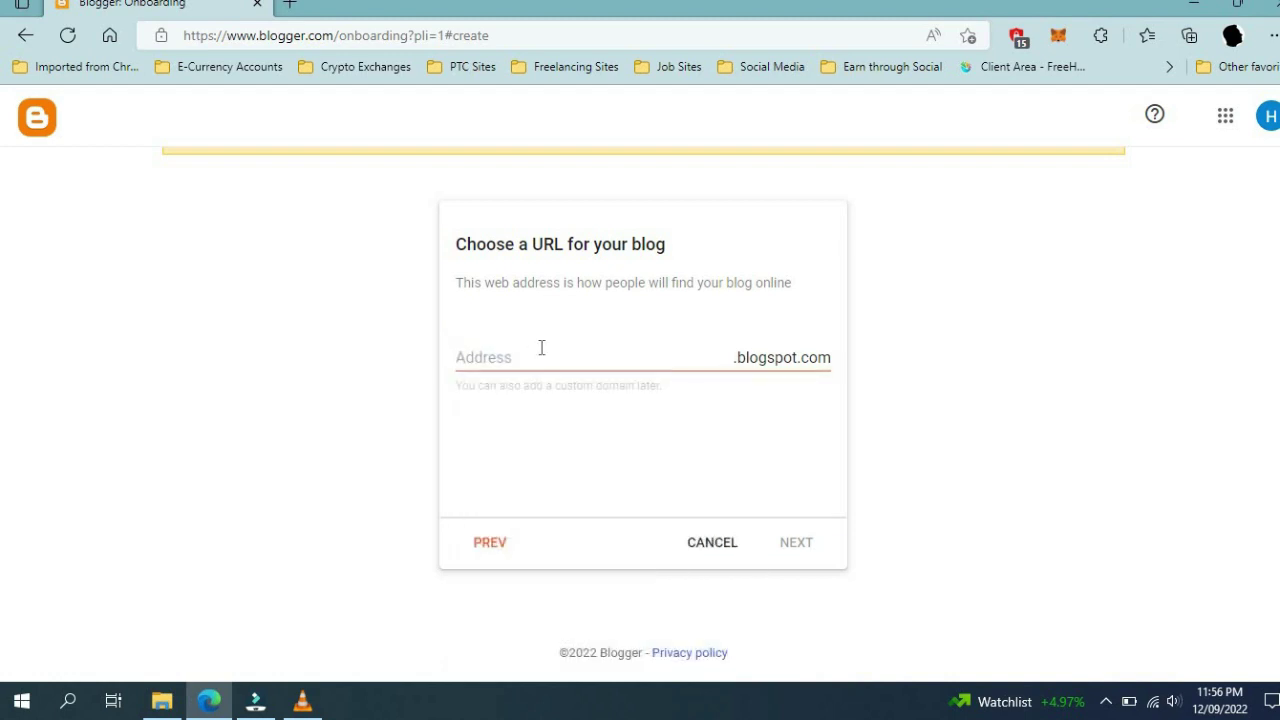
left_click(541, 347)
type("tech an")
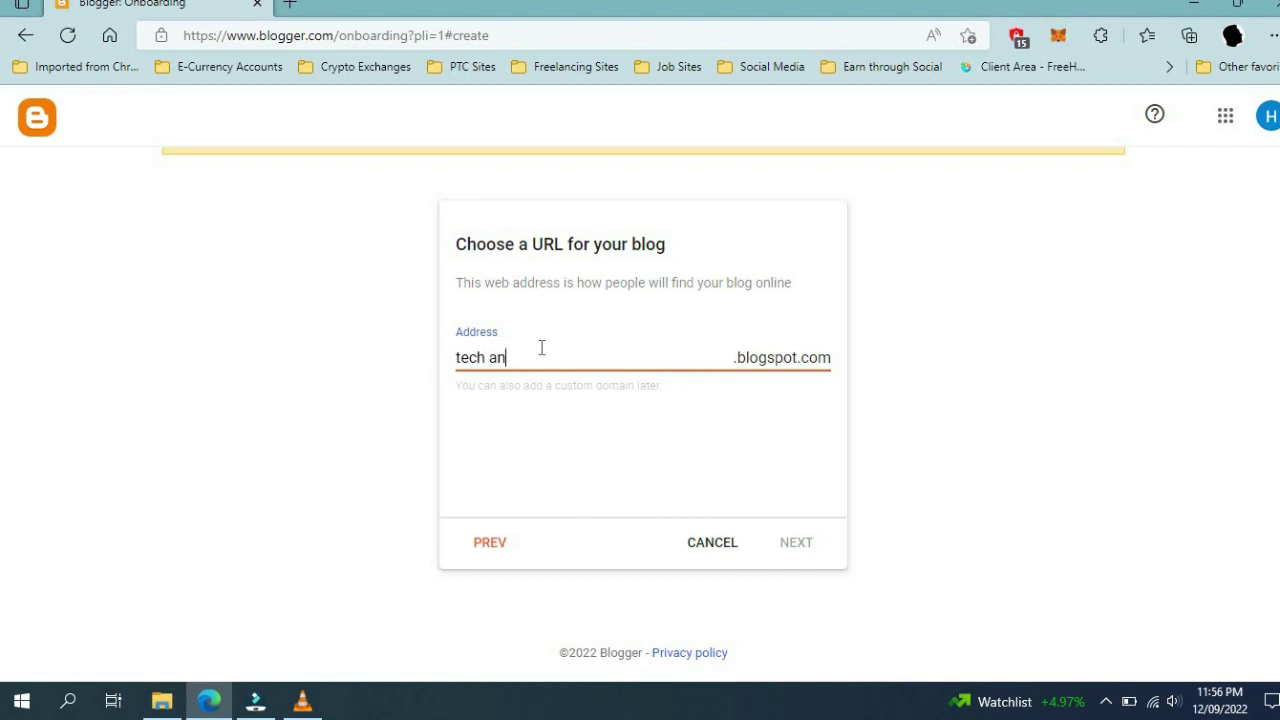
type("d online")
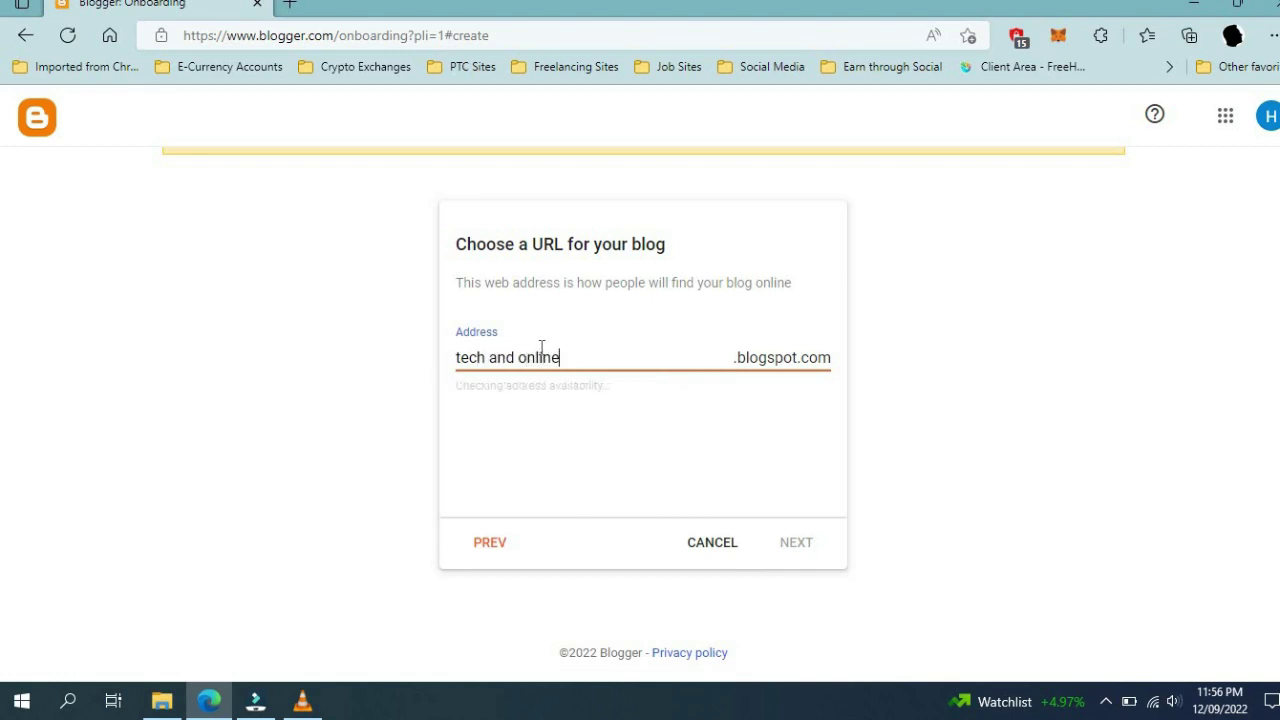
key("BackSpace")
key("BackSpace")
key("BackSpace")
key("BackSpace")
key("BackSpace")
key("BackSpace")
key("BackSpace")
key("BackSpace")
key("BackSpace")
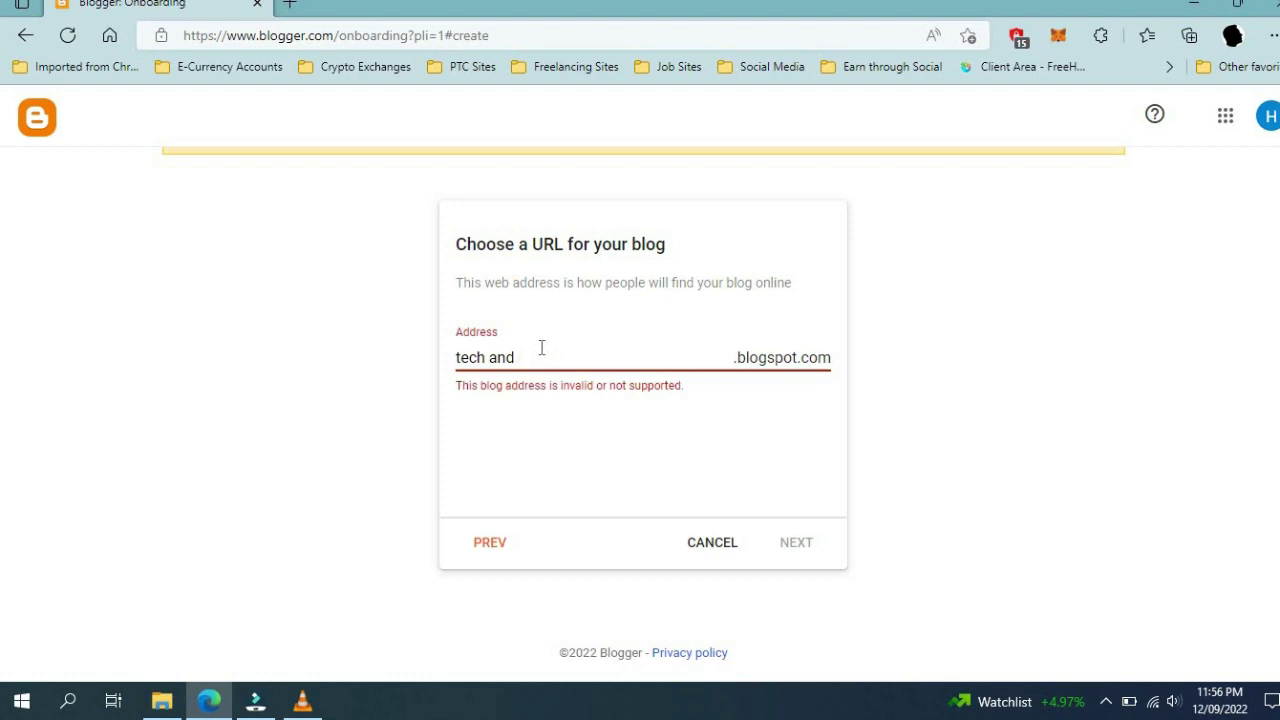
type("andonline")
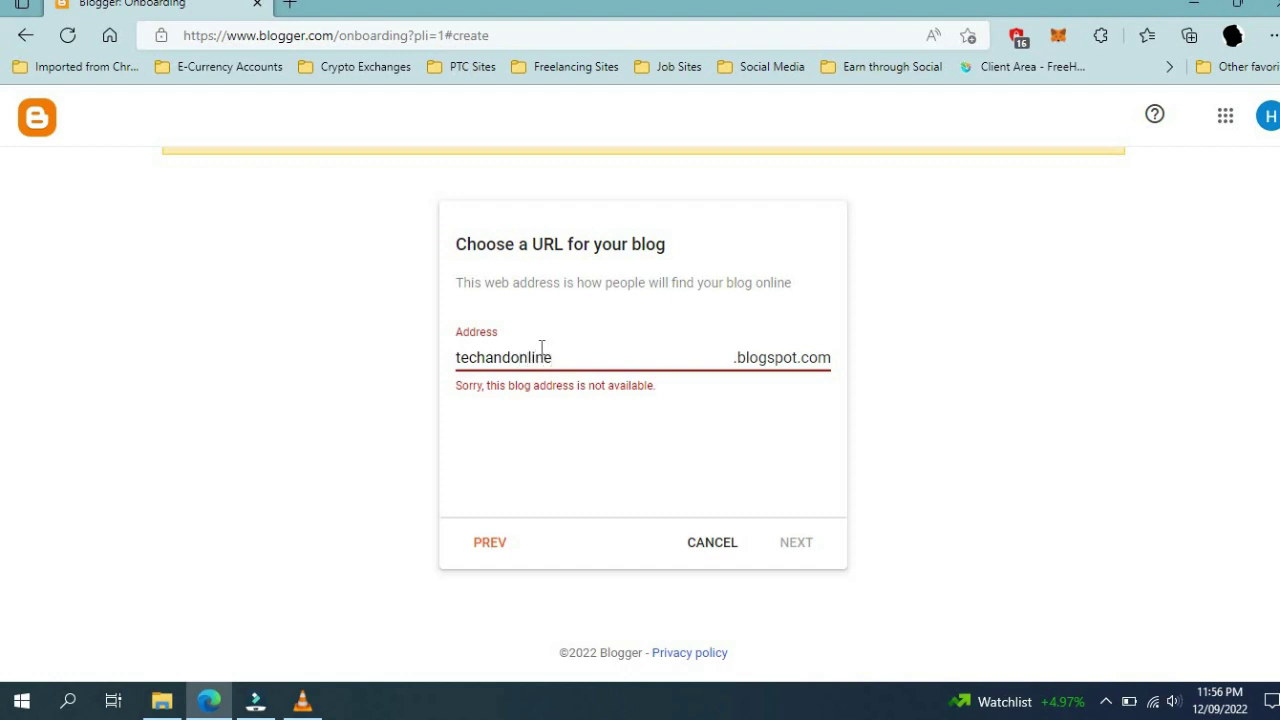
type("ea")
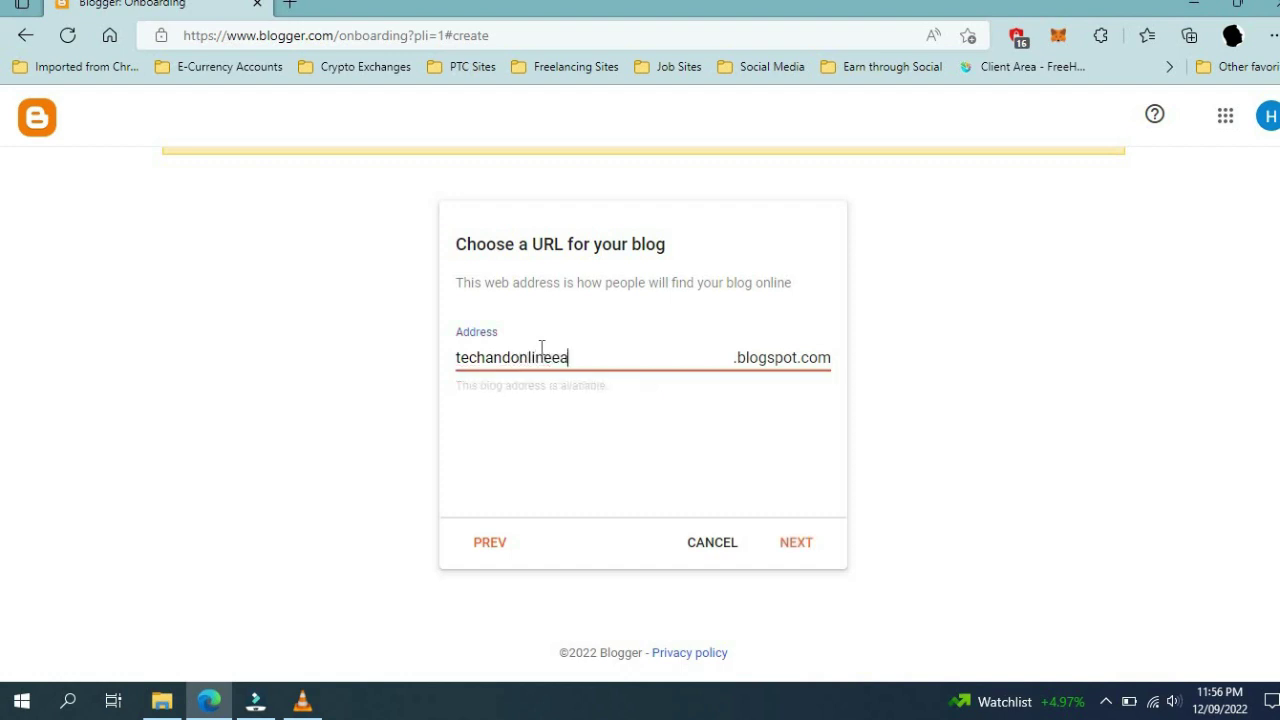
key("BackSpace")
key("BackSpace")
type("arningtips")
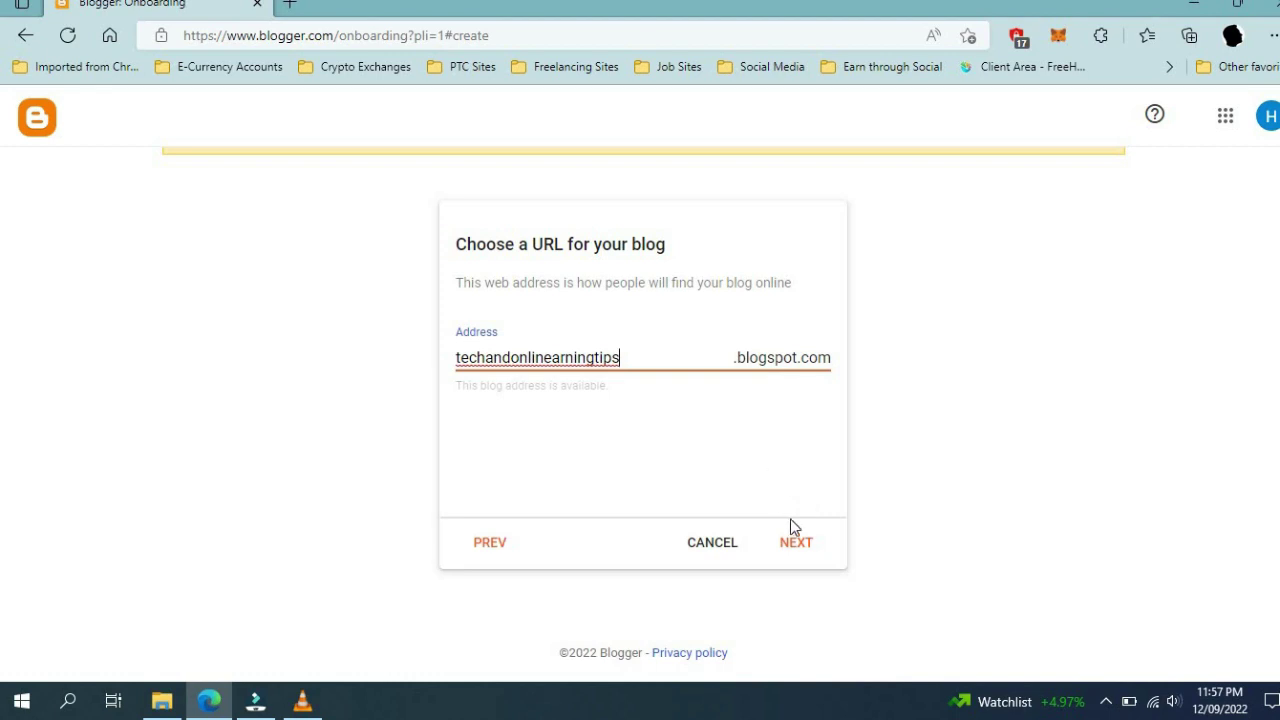
left_click(797, 545)
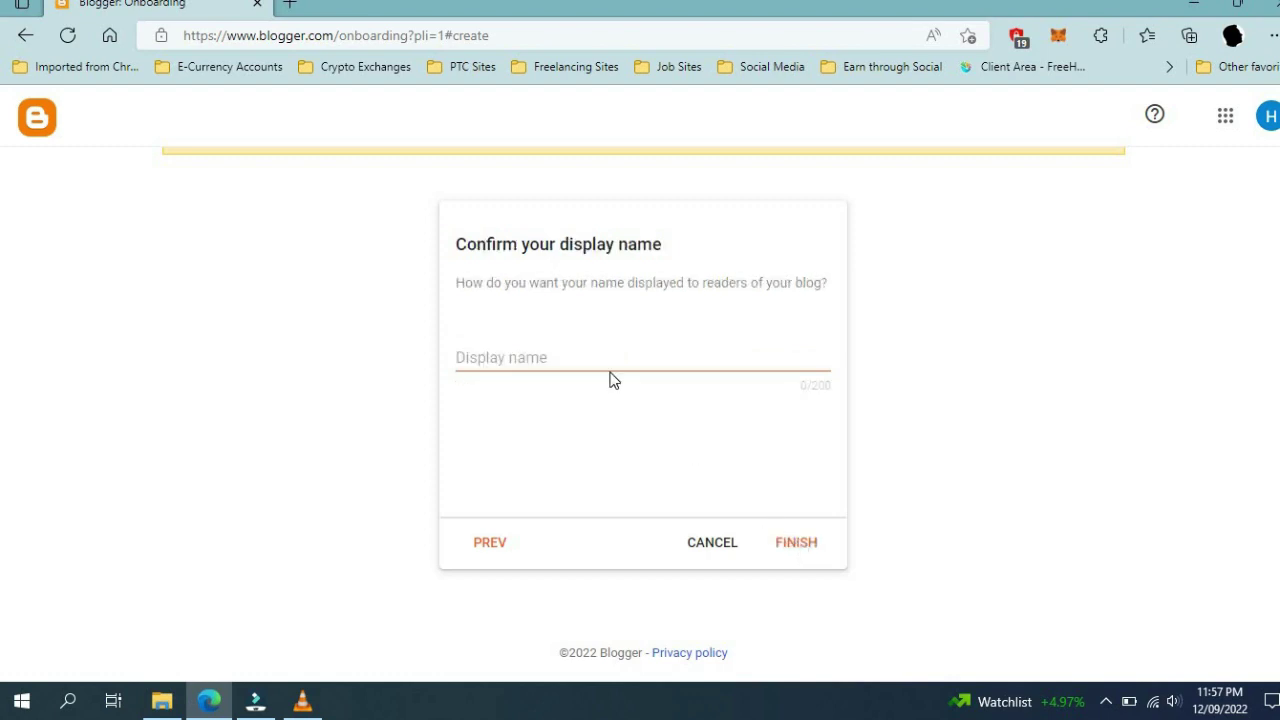
Enter 'TechAnd Online EarningTips' as the display name and finish creating the blog
left_click(605, 362)
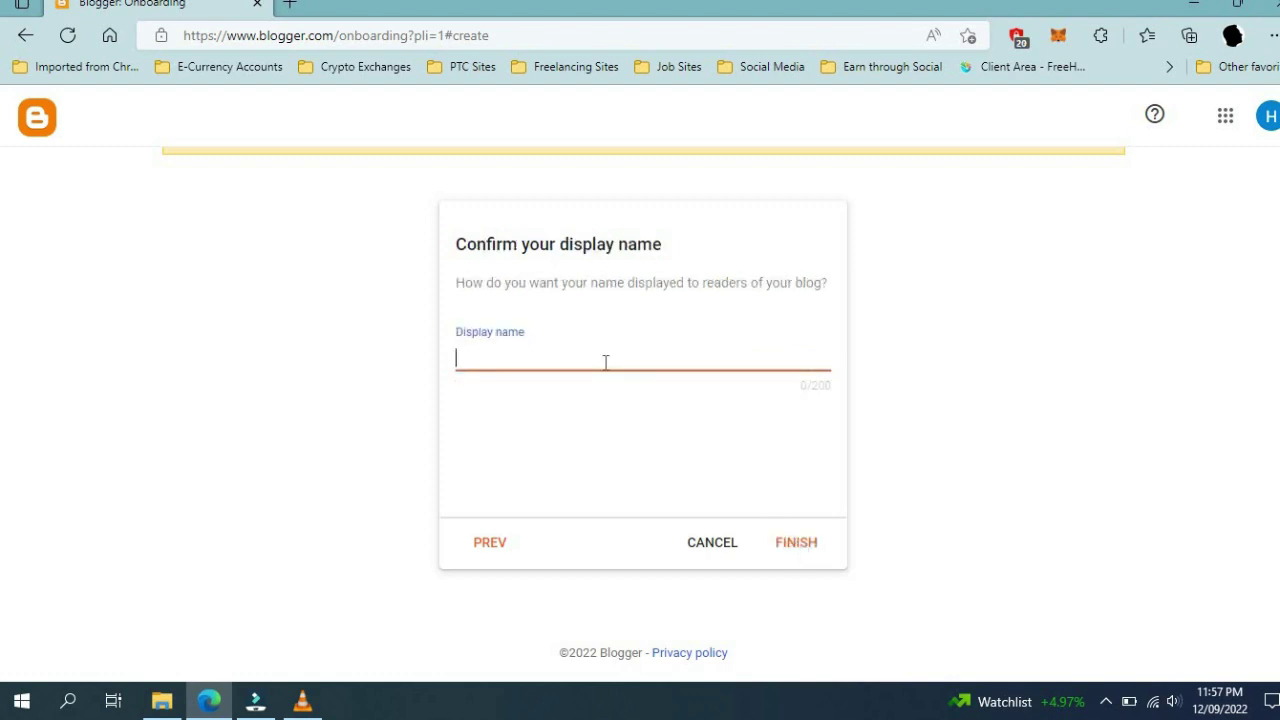
type("TechAnd On")
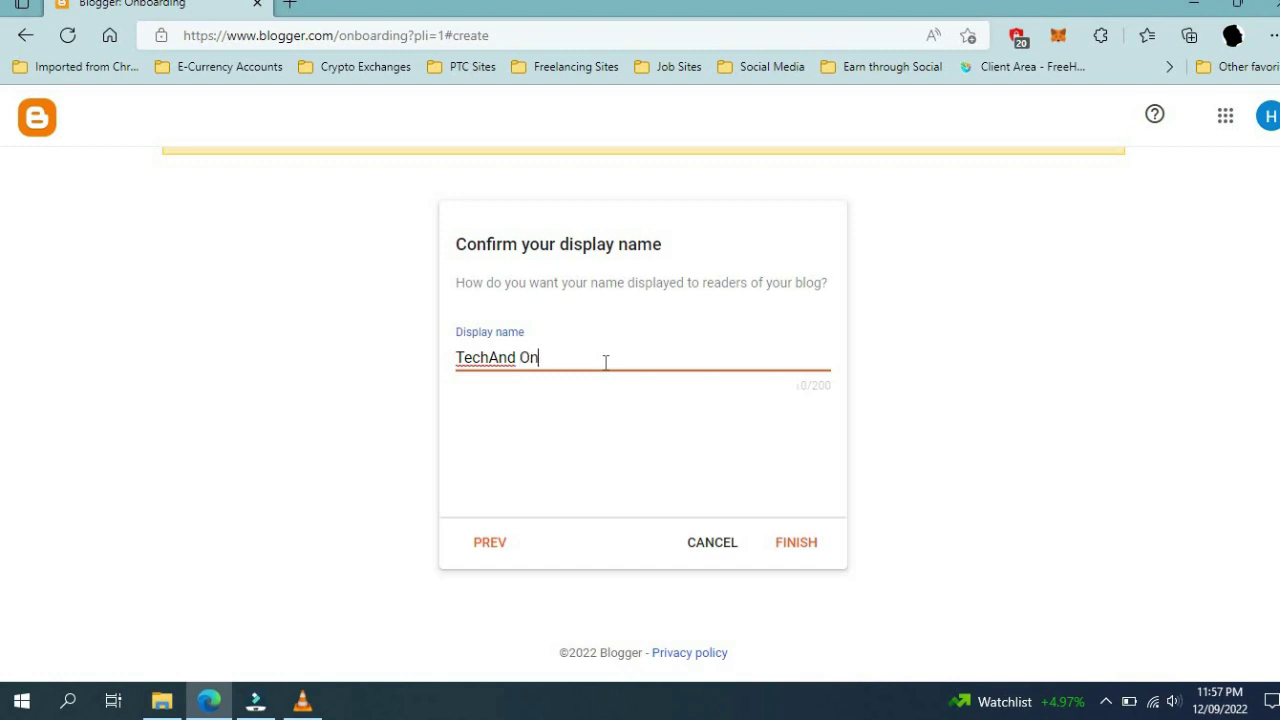
type("line Earning")
key("BackSpace")
type("Tips")
left_click(786, 542)
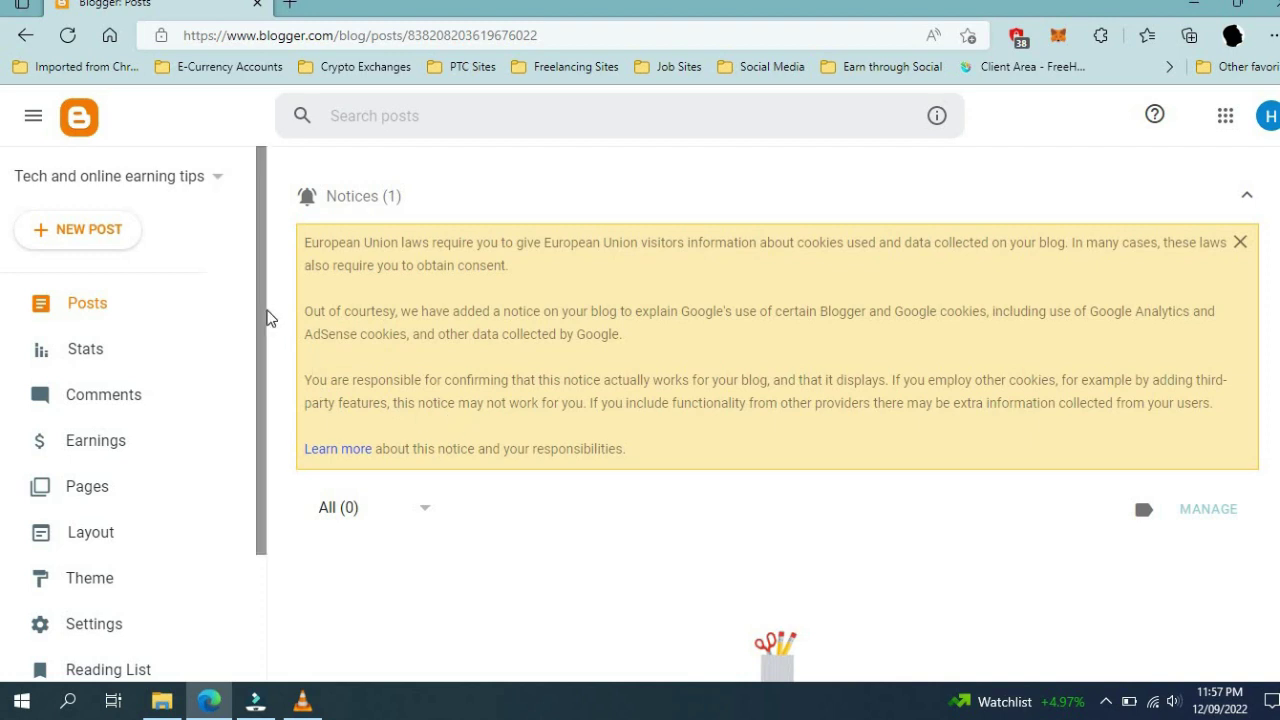
Check the empty Posts list on the dashboard, then start a new post
scroll(416, 380, "down", 1)
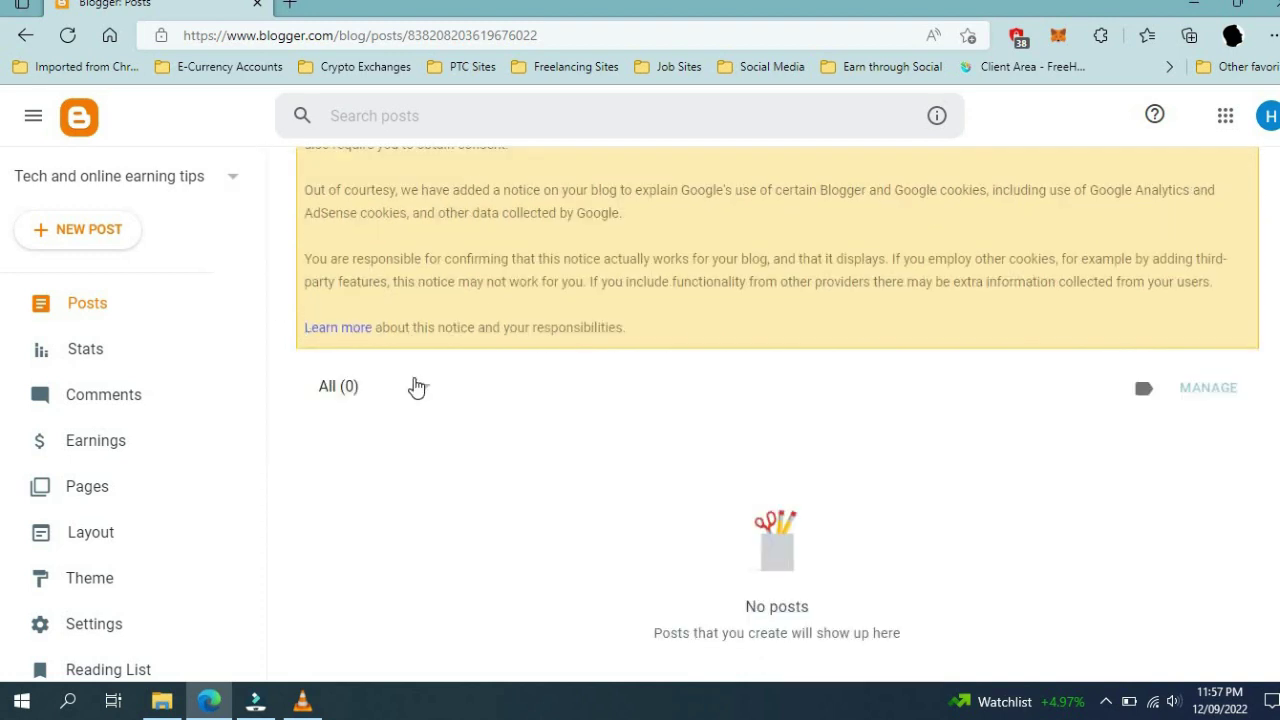
scroll(416, 385, "up", 1)
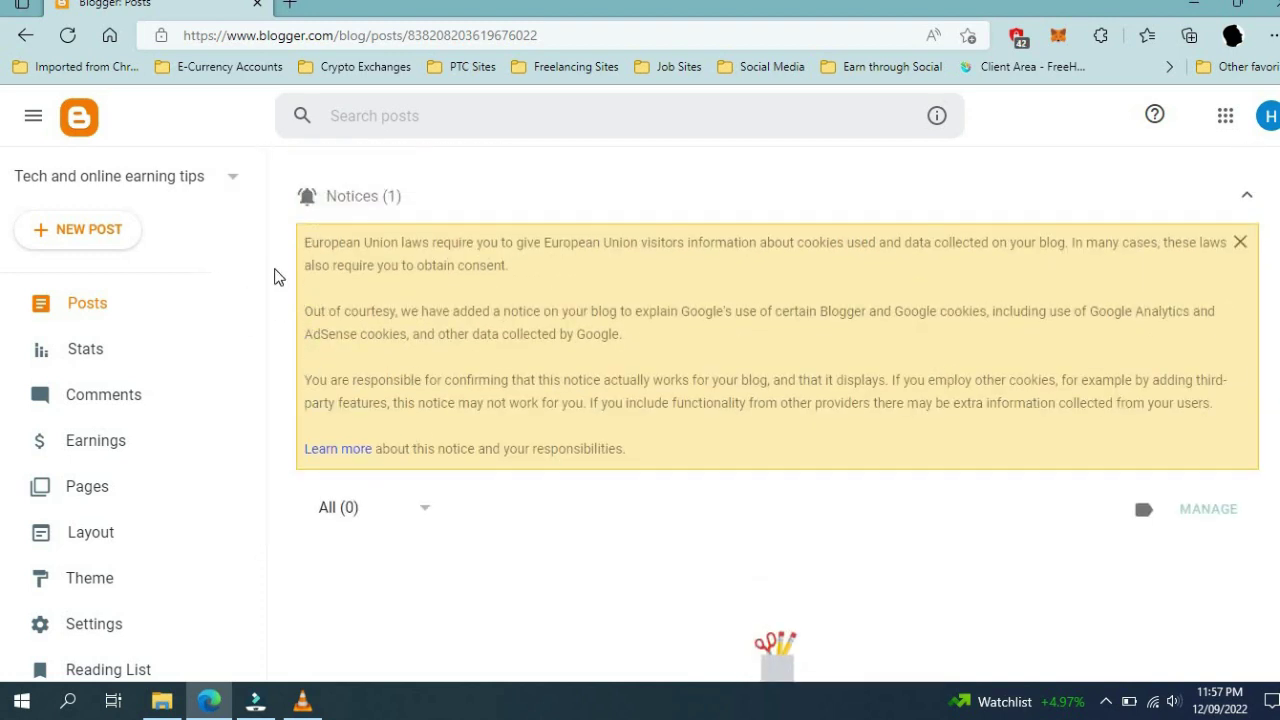
left_click_drag(256, 330, 252, 217)
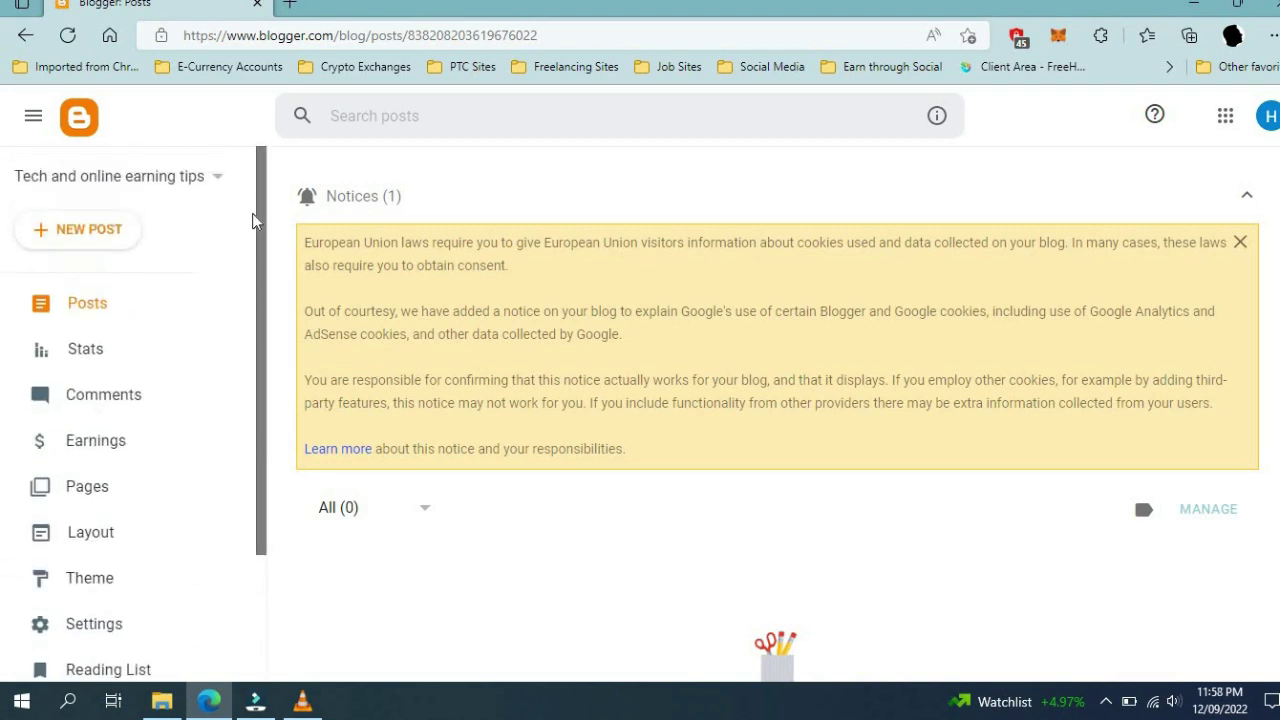
left_click(93, 238)
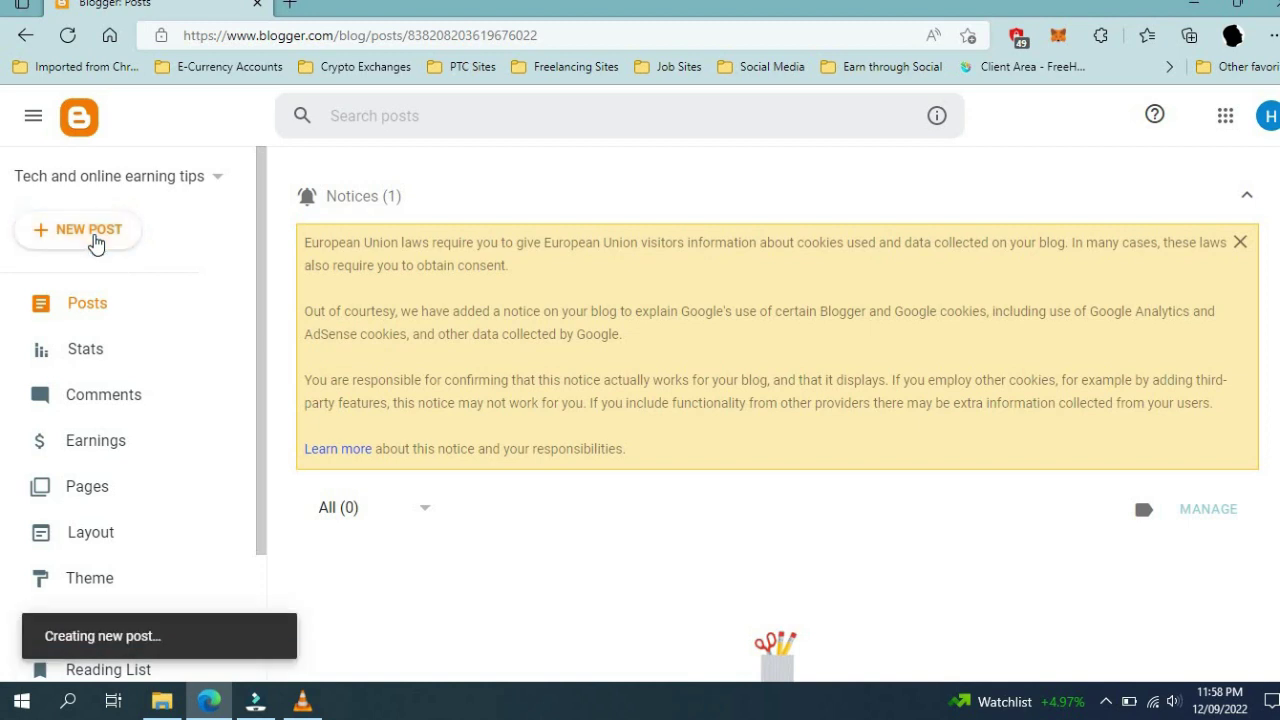